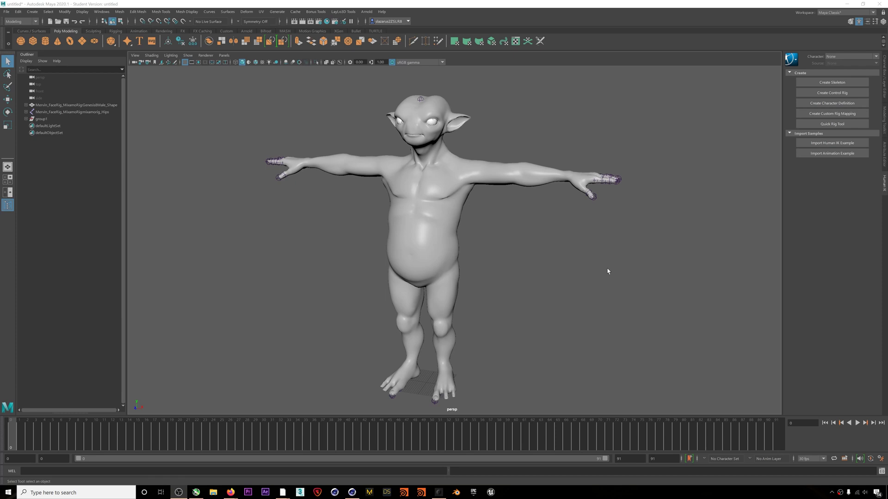
Check in the Plug-in Manager that rokoko-studio-live-maya-2020.mll is loaded, and look at the plug-ins folder it loads from.
alt+right_drag(607, 272, 510, 239)
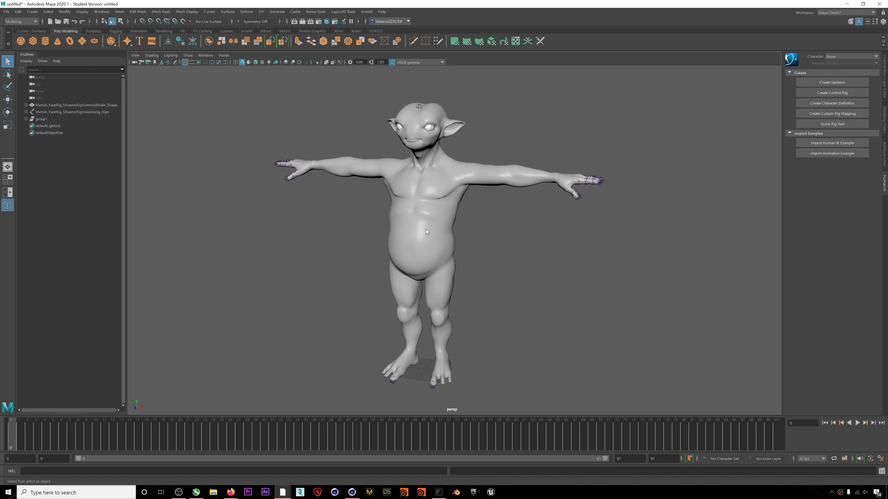
click(103, 11)
mouse_move(121, 78)
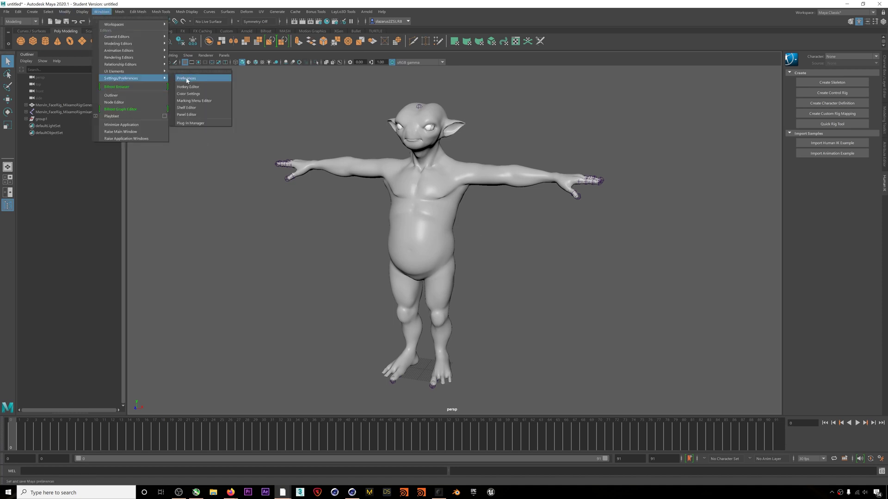
click(190, 123)
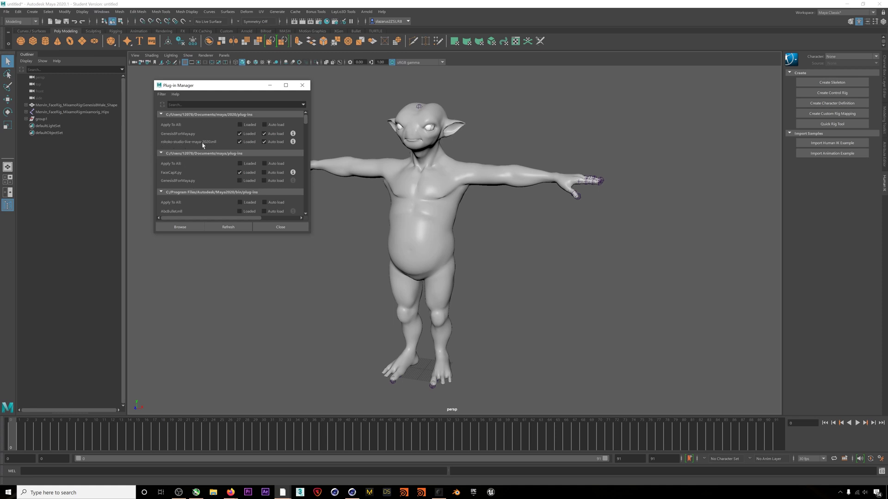
click(183, 227)
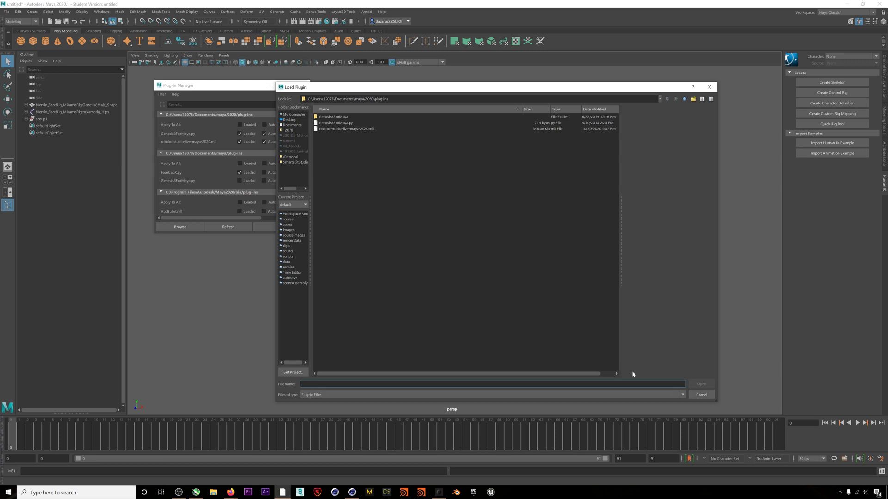
click(701, 394)
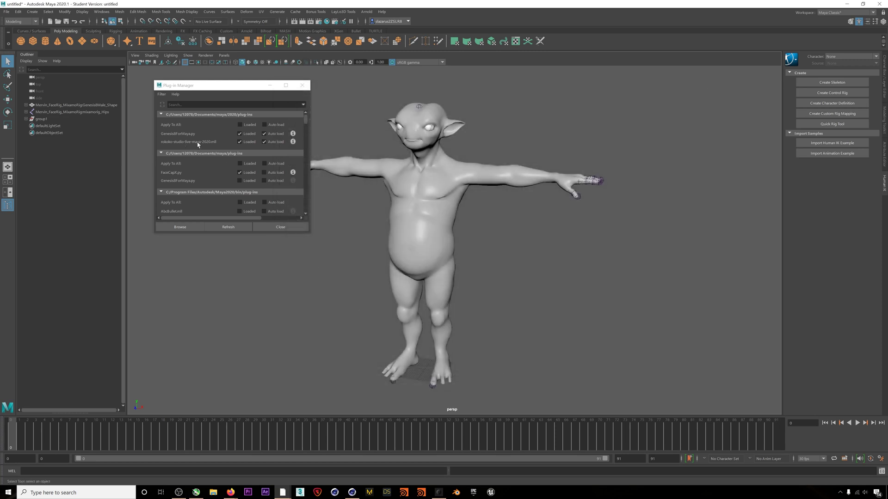
click(268, 227)
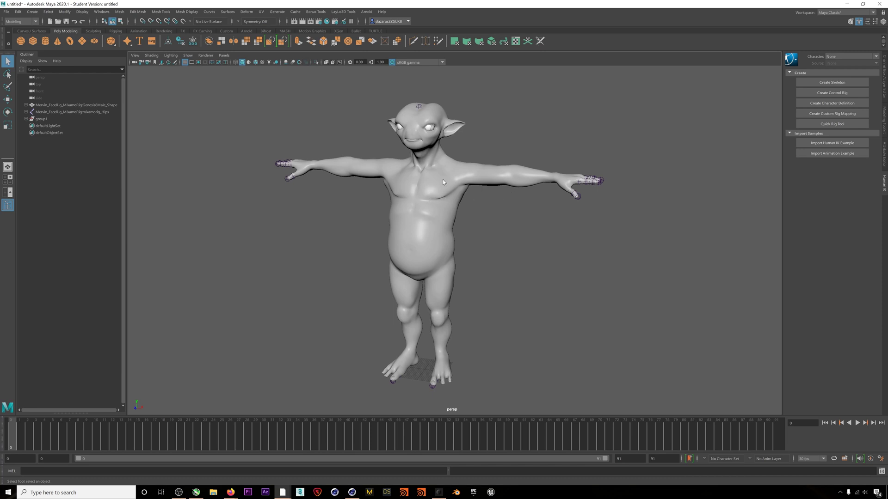
Examine the character's T-pose from the front, its hand and finger joints up close, and the expanded Mixamo skeleton hierarchy.
alt+drag(381, 176, 405, 172)
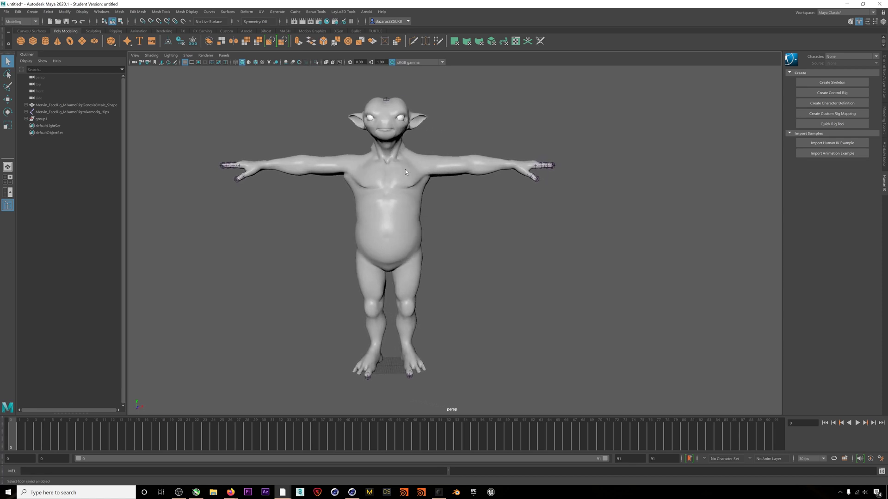
alt+middle_drag(405, 172, 439, 170)
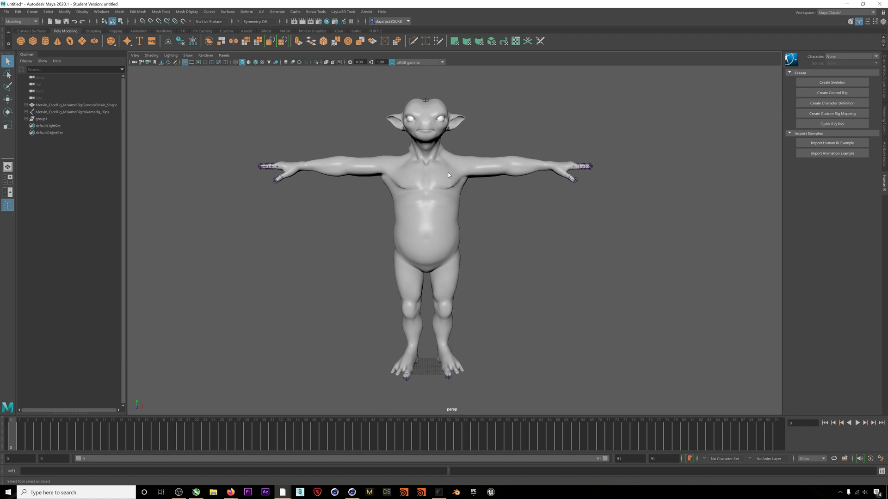
scroll(277, 167, up, 5)
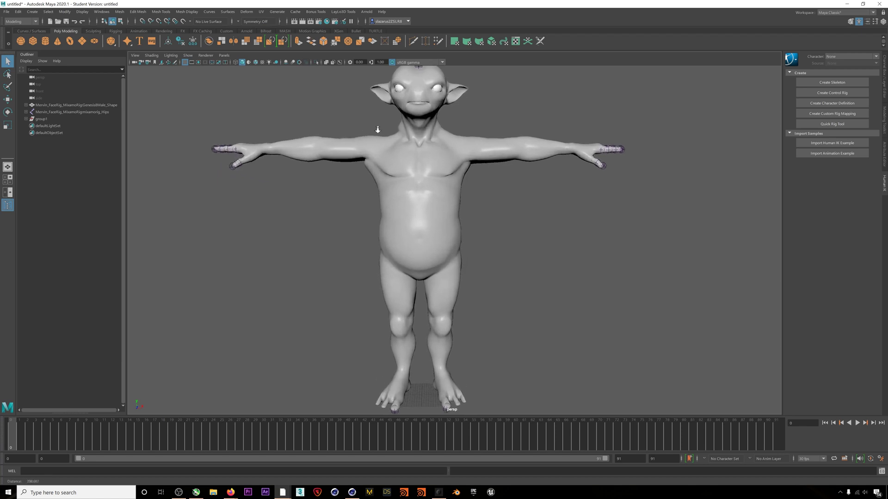
alt+middle_drag(277, 167, 467, 181)
scroll(474, 185, up, 3)
scroll(475, 185, up, 6)
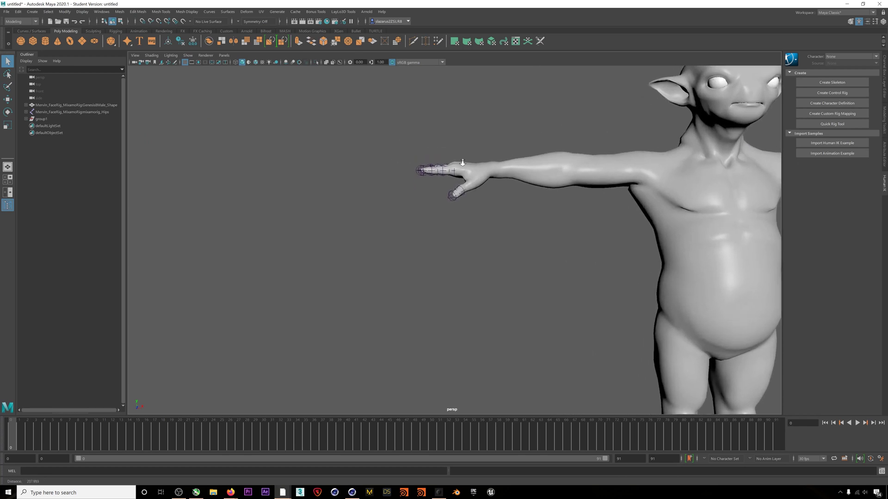
alt+middle_drag(534, 104, 511, 184)
mouse_move(456, 223)
alt+mouse_down()
mouse_move(472, 224)
mouse_move(449, 226)
alt+mouse_up()
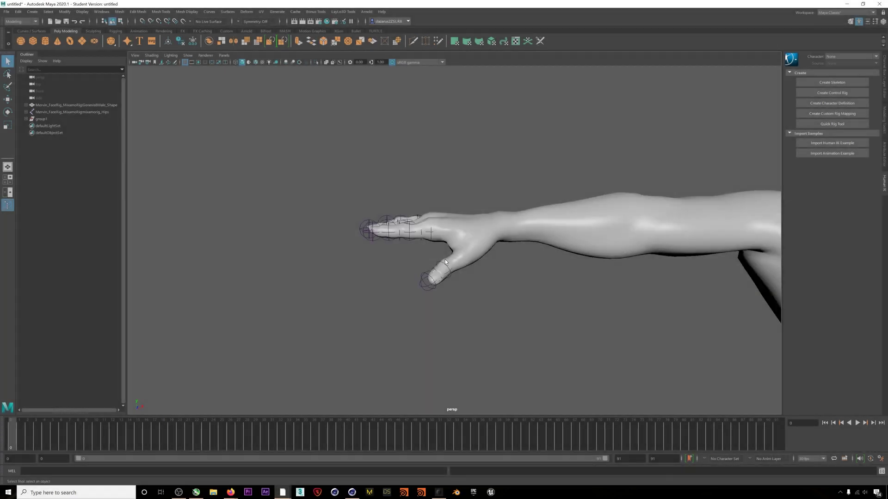
click(67, 181)
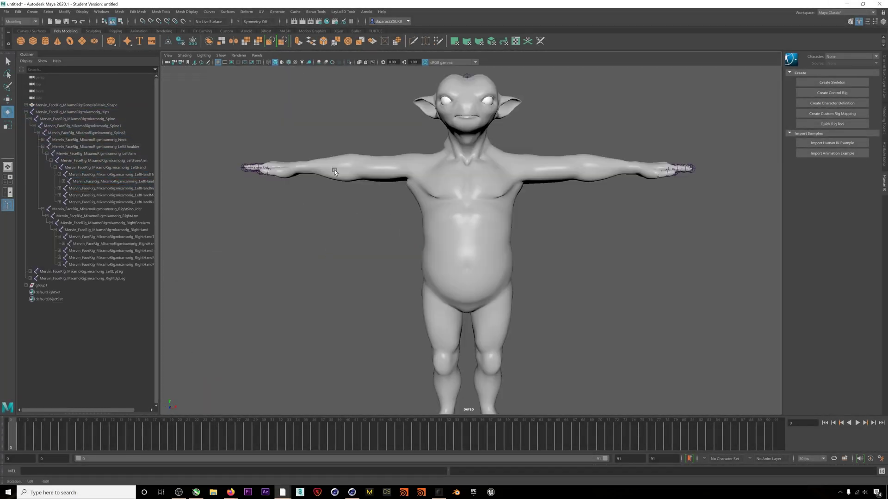
scroll(486, 194, down, 3)
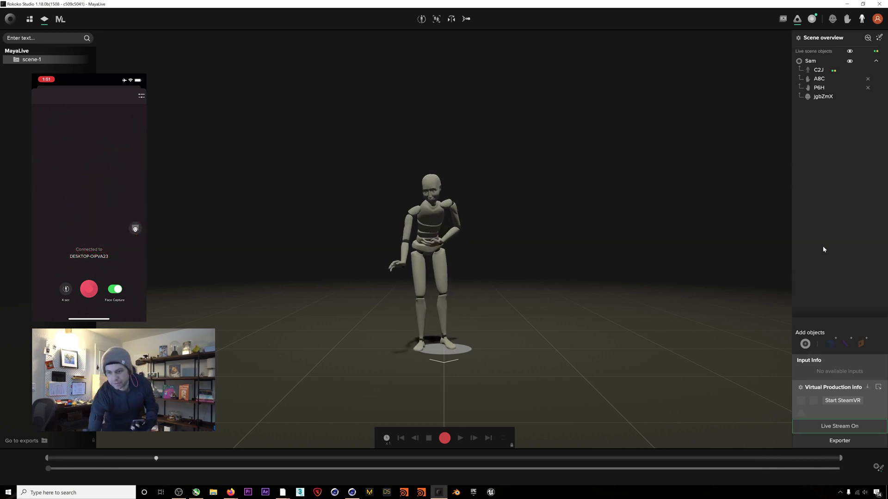
In Rokoko Studio, turn on live streaming to Maya and review the stream's address and port settings.
click(836, 427)
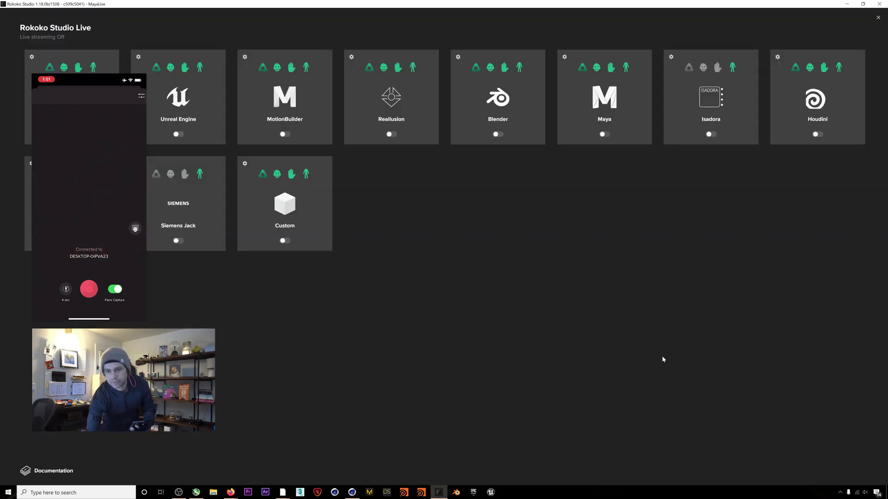
click(603, 135)
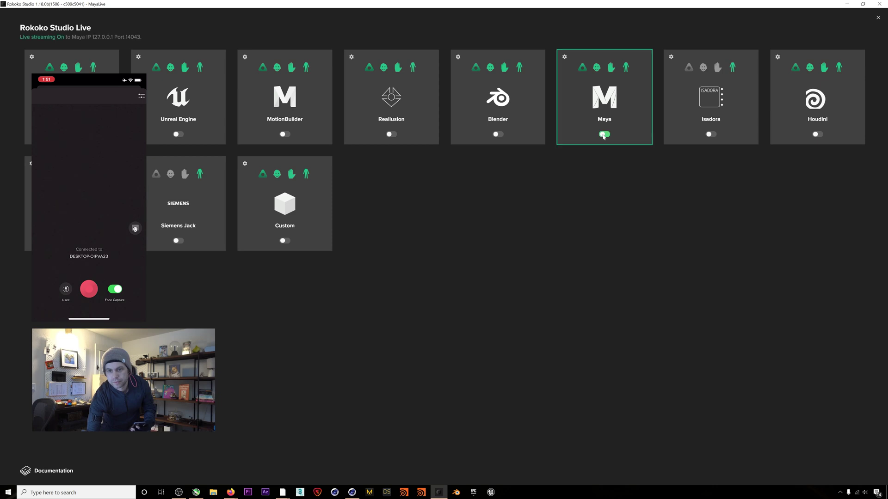
click(564, 58)
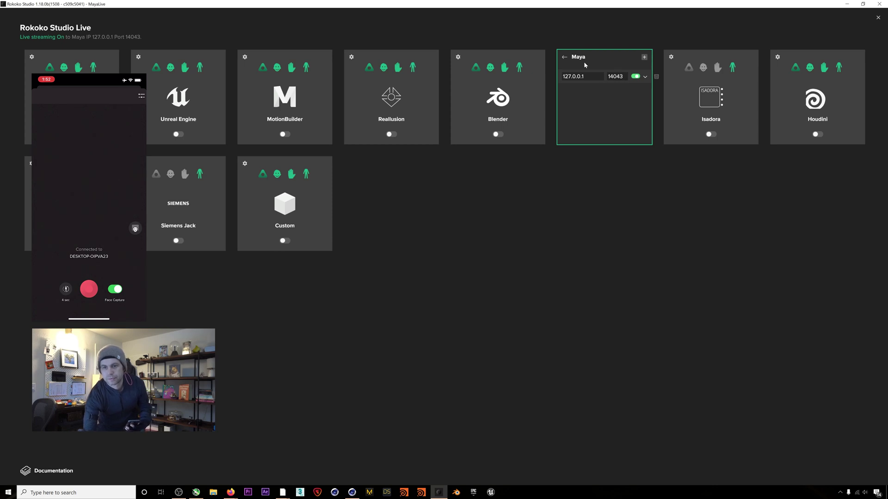
click(564, 57)
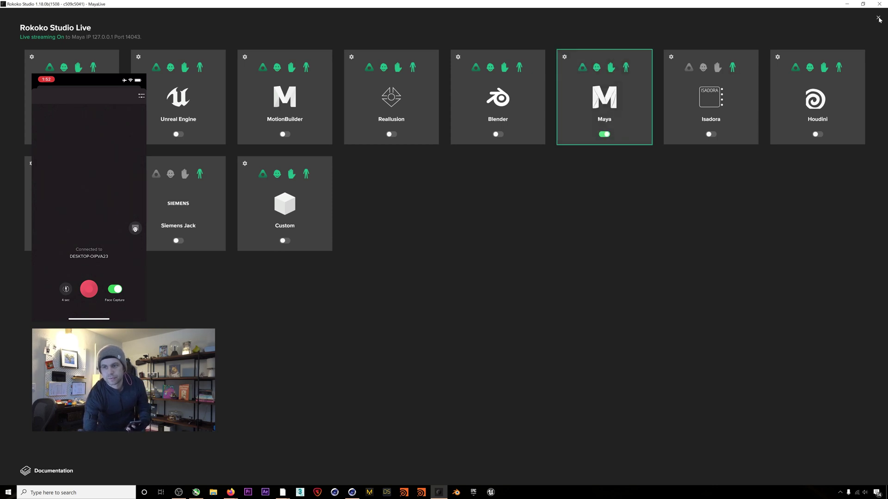
click(878, 18)
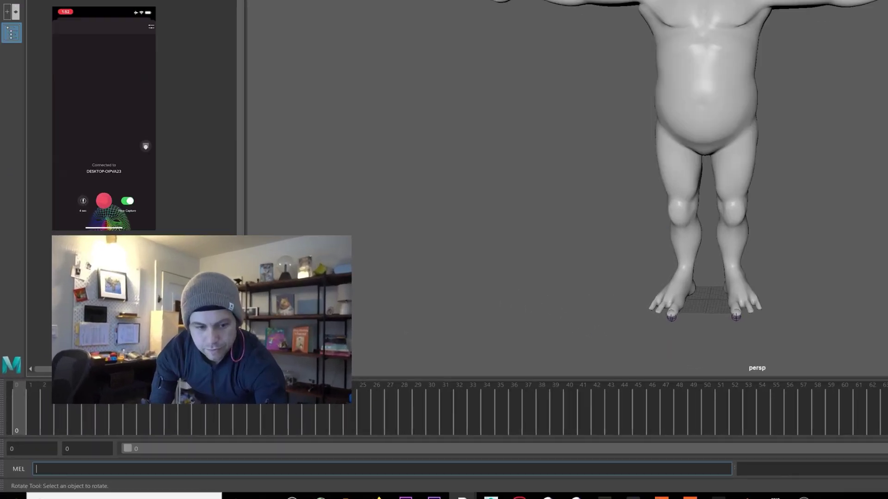
Back in Maya, run the MEL command showRSLM to bring up Rokoko Studio Live, and start its receiver.
text(showRSLM)
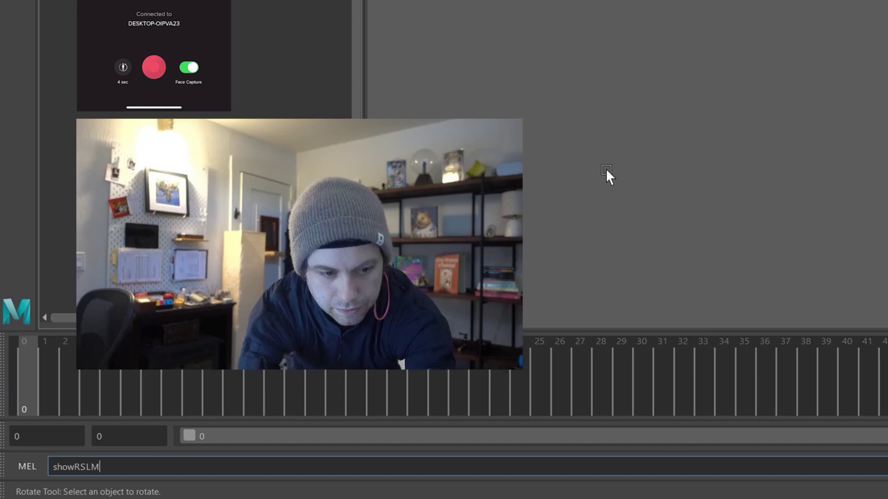
key(Return)
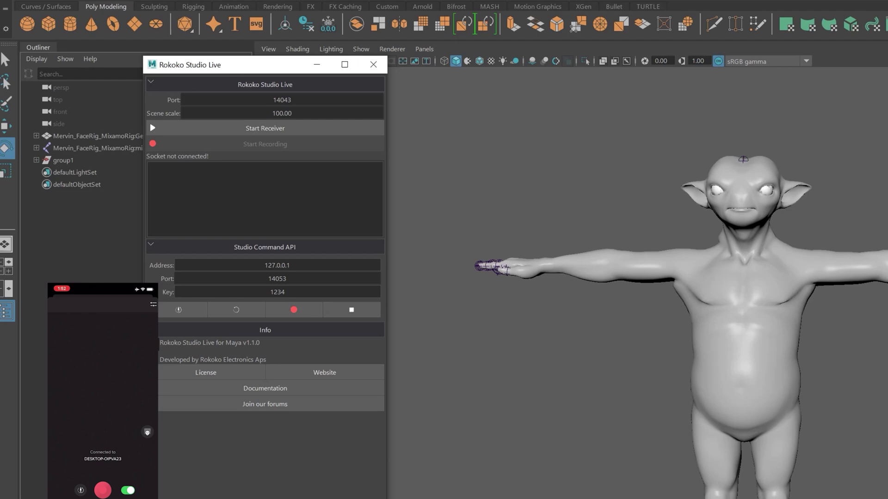
click(272, 128)
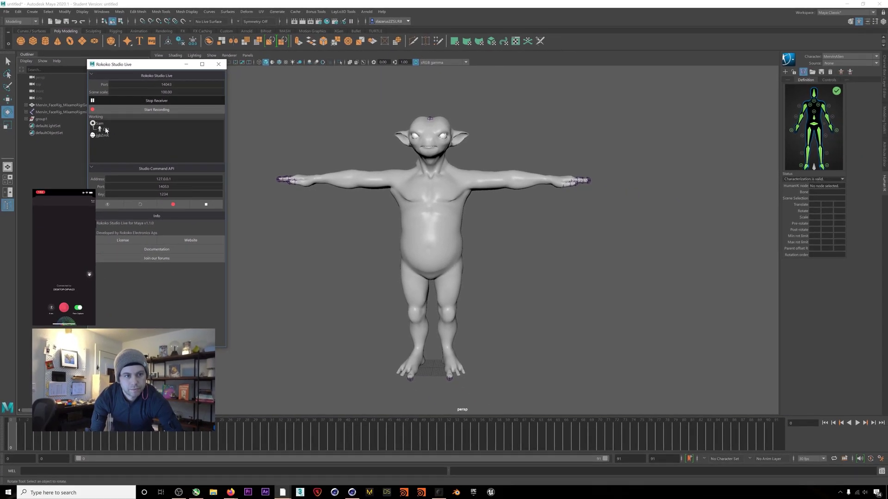
Create a HIK skeleton for the C2J suit in Rokoko Studio Live and map the suit to the active character.
click(106, 130)
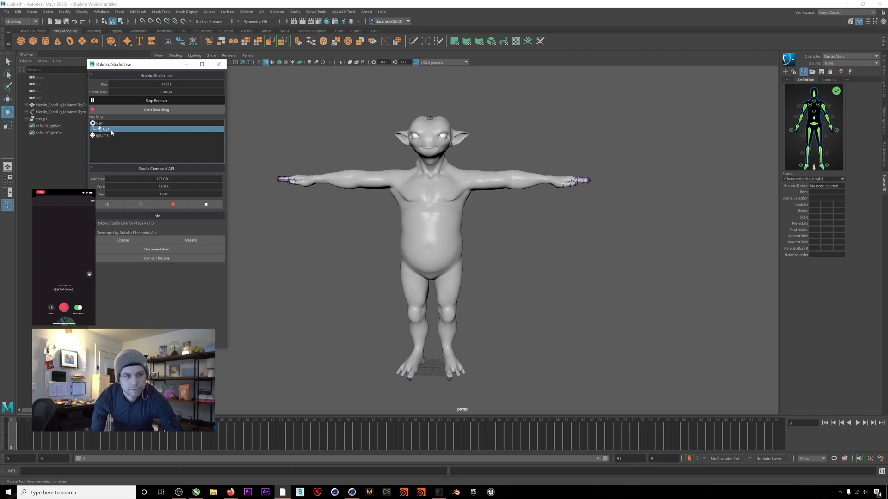
right_click(111, 133)
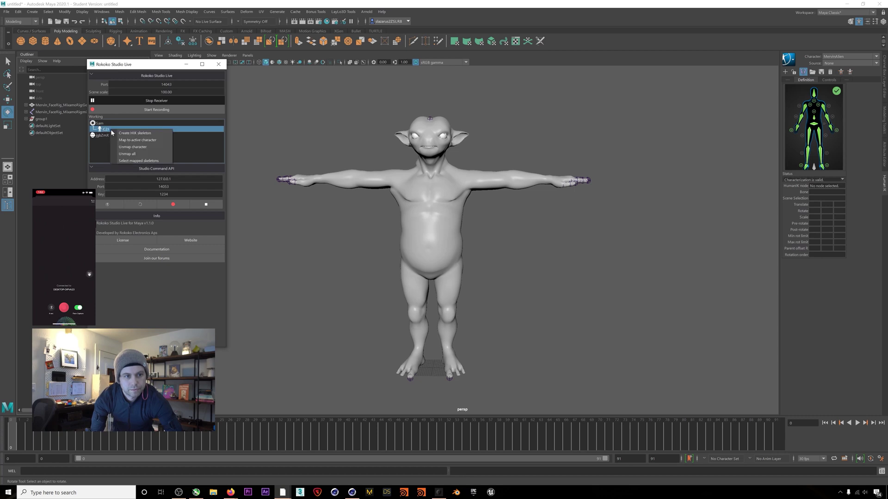
click(141, 134)
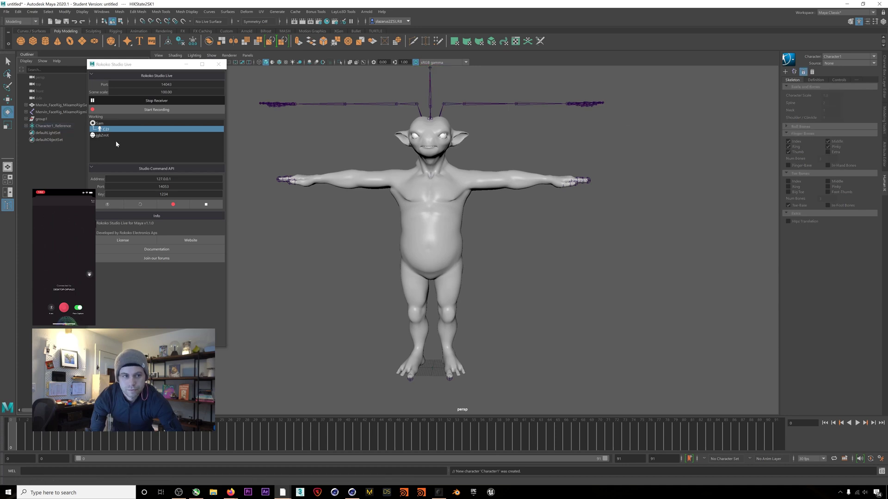
right_click(128, 129)
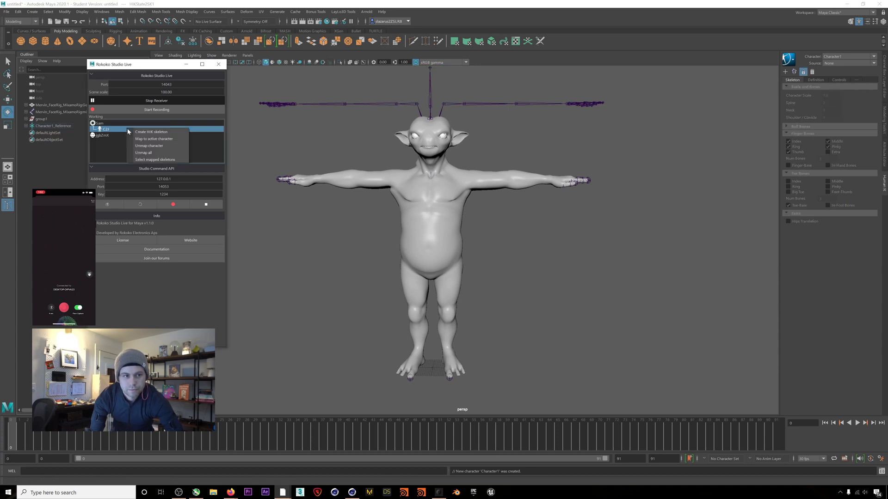
click(148, 139)
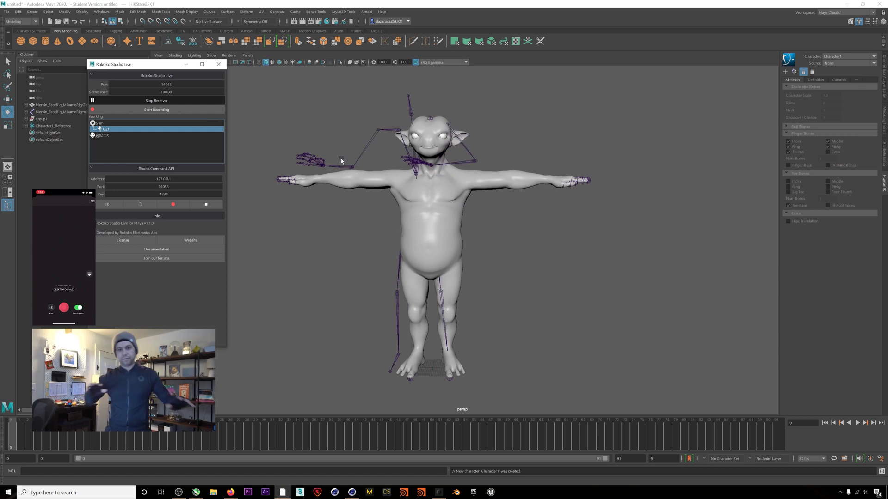
Make the alien the current HumanIK character and set its source to Character1.
click(847, 59)
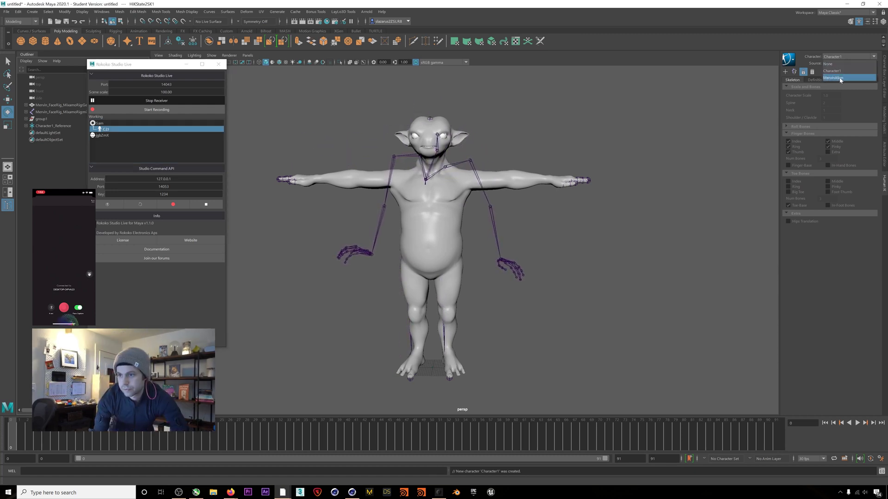
click(840, 78)
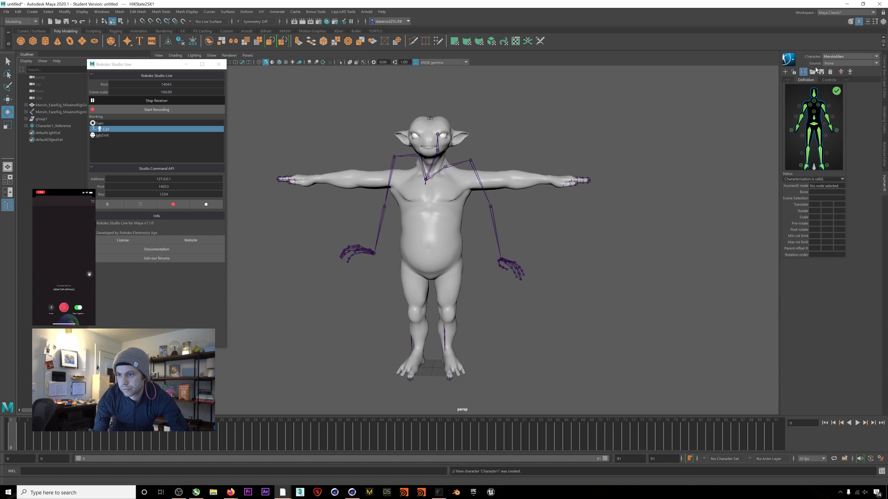
click(839, 64)
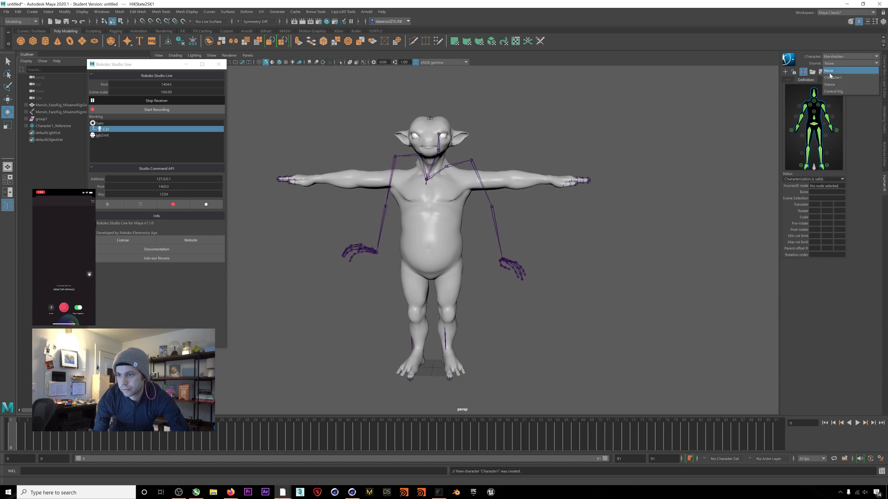
click(854, 78)
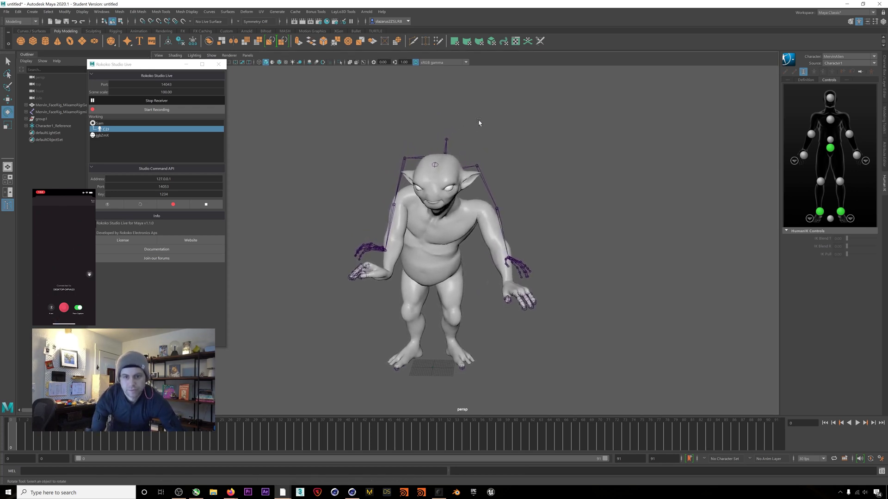
Select the alien's body mesh and map the jgbZmX face capture stream to it.
click(451, 162)
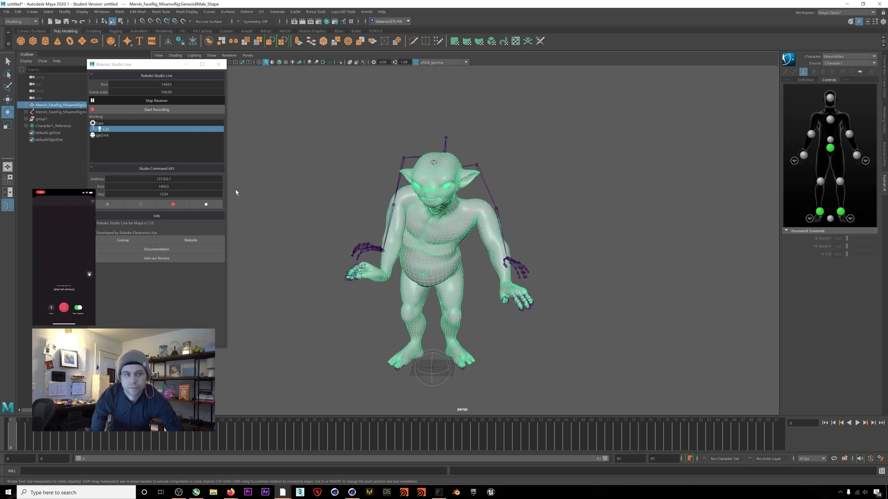
right_click(110, 135)
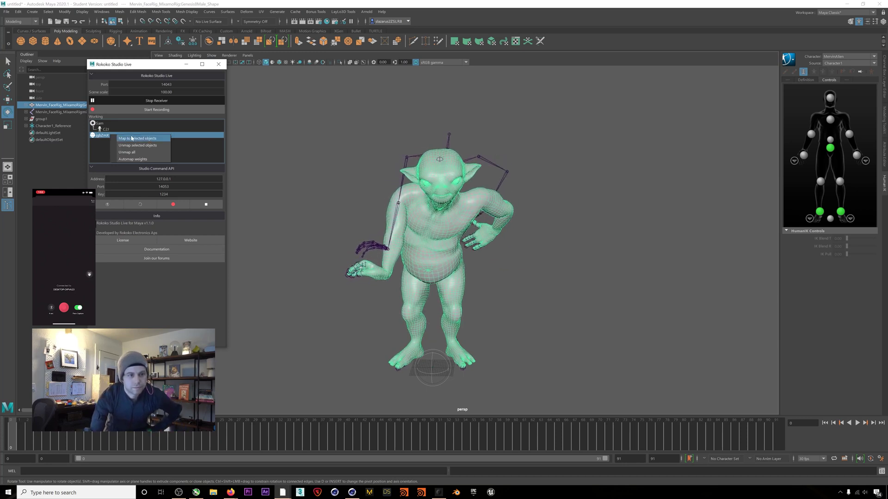
click(132, 138)
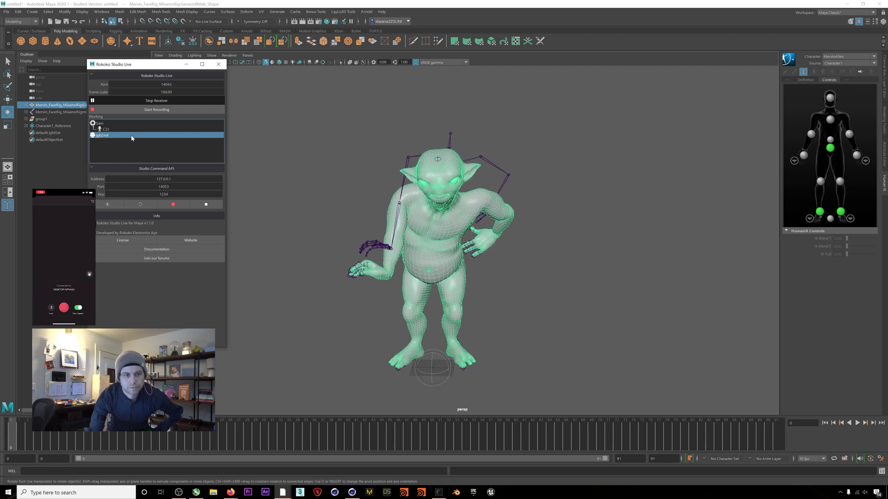
right_click(132, 137)
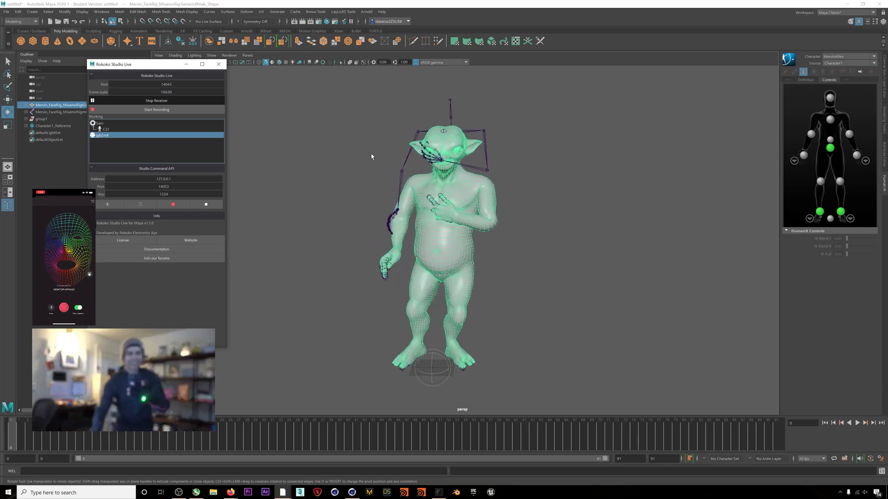
Deselect the alien mesh and hide the streamed Character1_Reference skeleton.
click(531, 124)
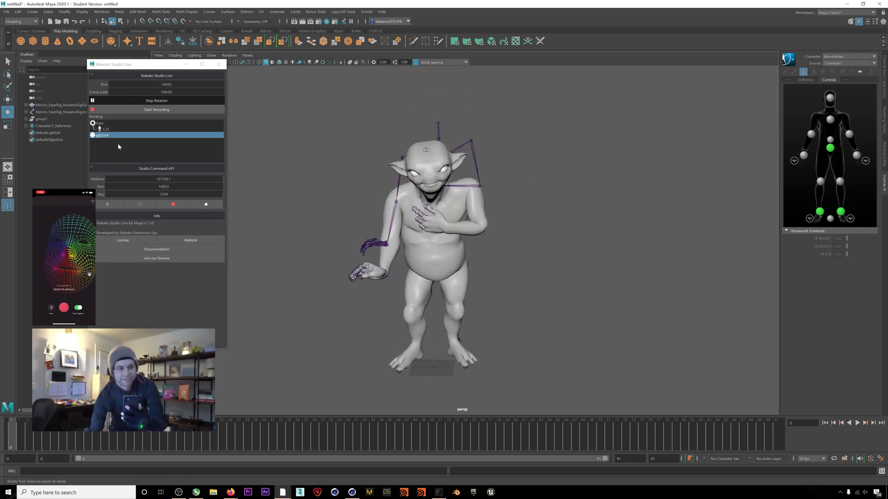
click(53, 125)
key(h)
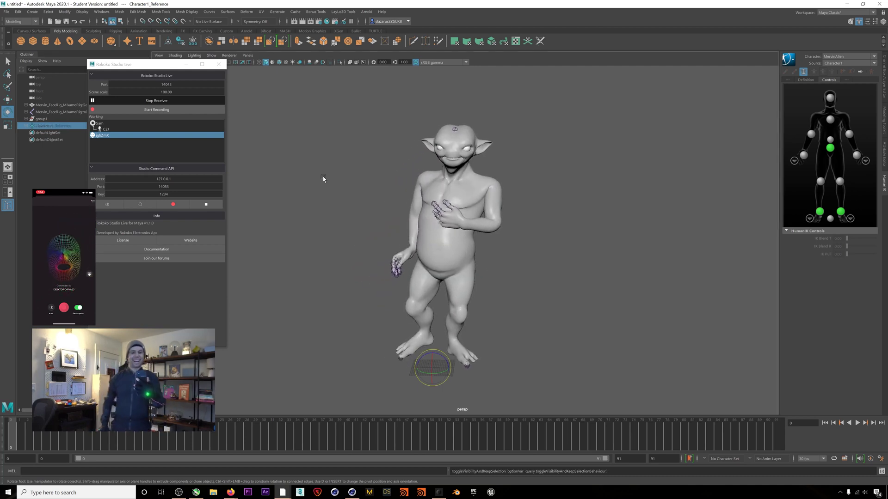